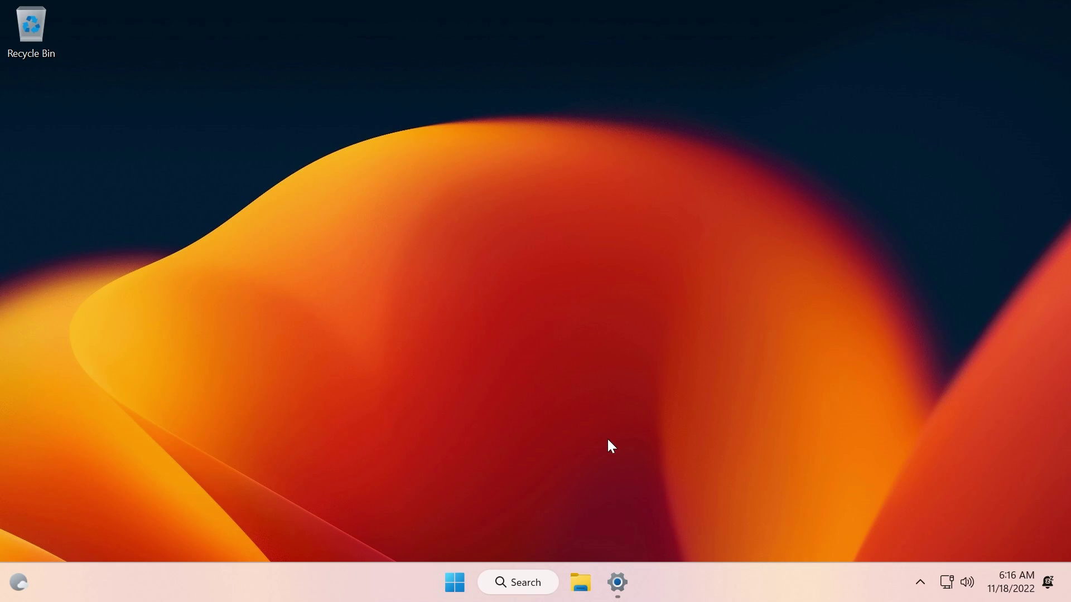
Check the About page in Settings, then add the Windows 10 Pro Key - 1 PC to the cart and proceed to checkout
left_click(615, 571)
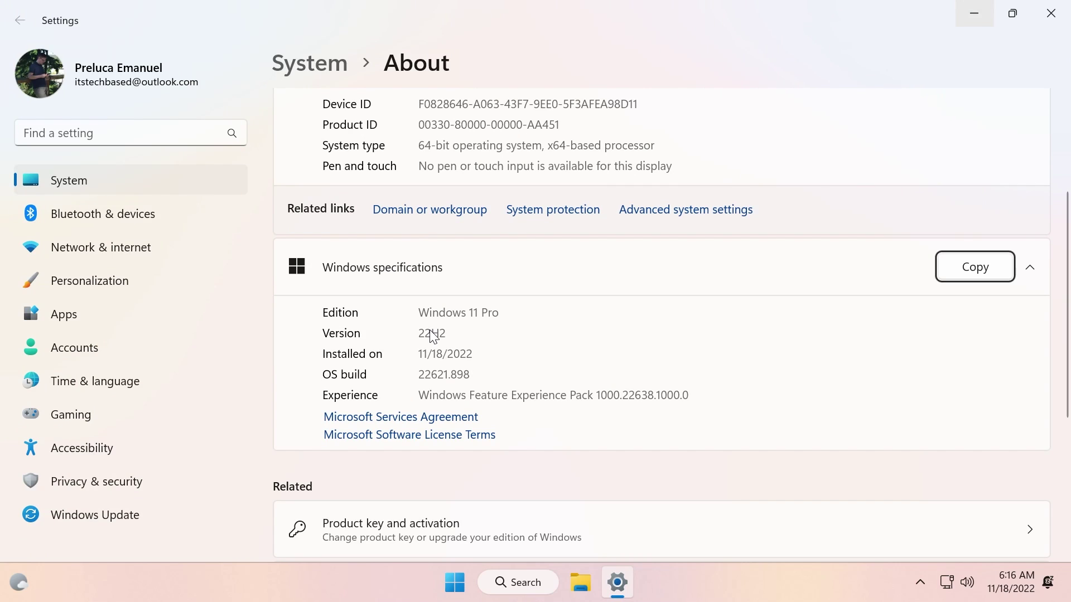
left_click(974, 13)
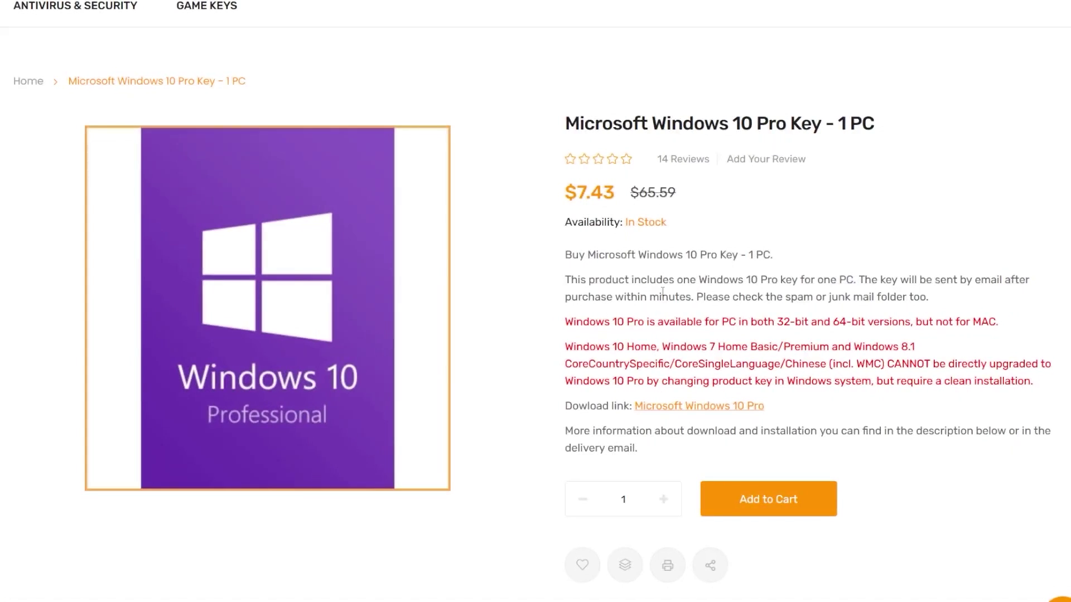
left_click(768, 504)
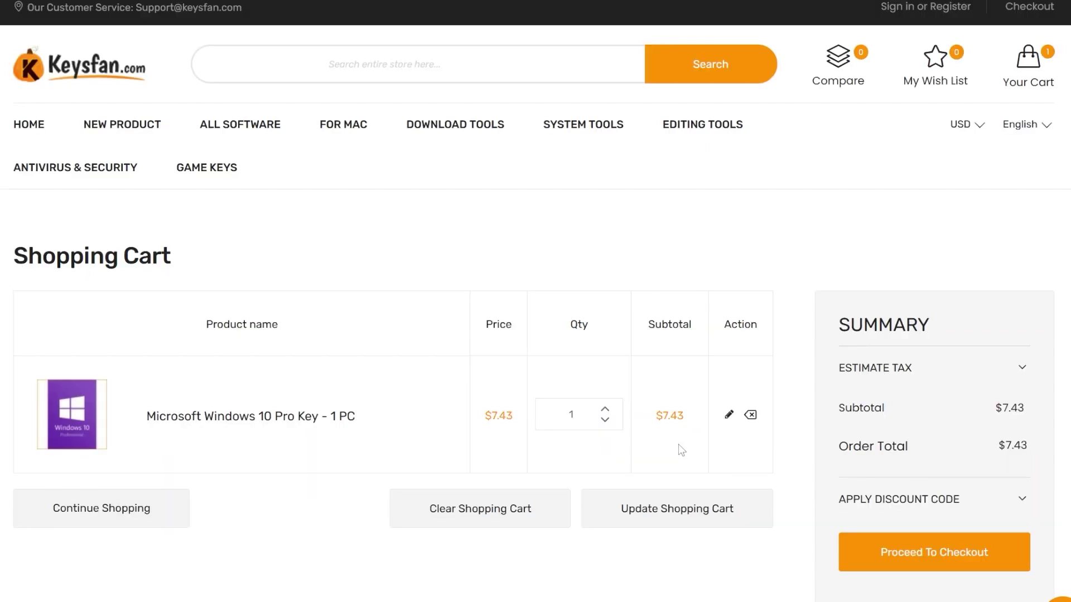
left_click(942, 552)
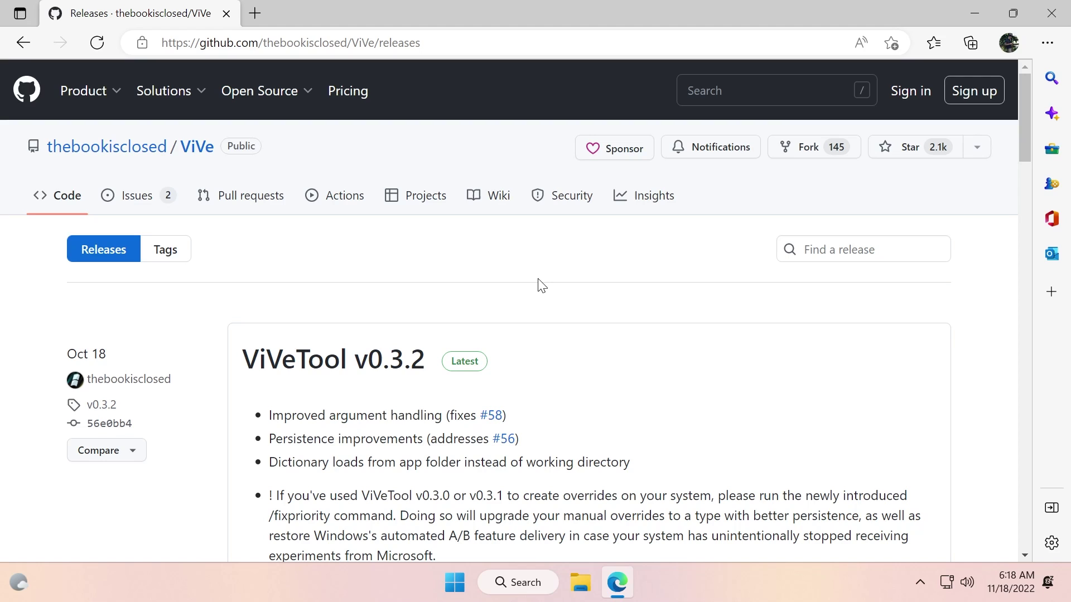
Scroll the ViVeTool v0.3.2 release page down to its Assets list
scroll(537, 296, "down", 3)
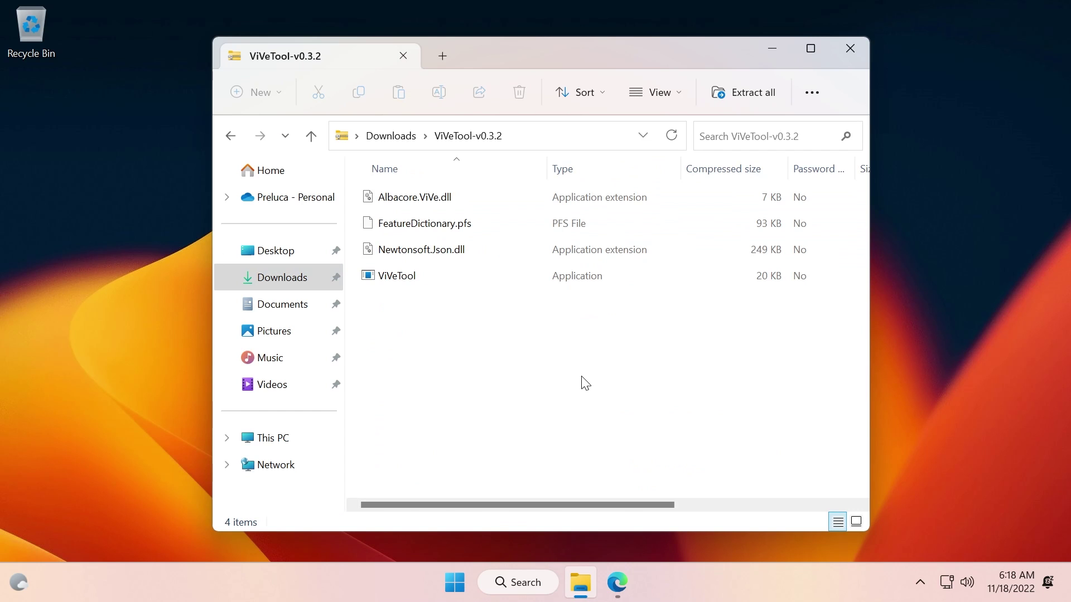
Set the ViVeTool archive's extraction destination to C:\Windows\System32
left_click(741, 93)
left_click(726, 220)
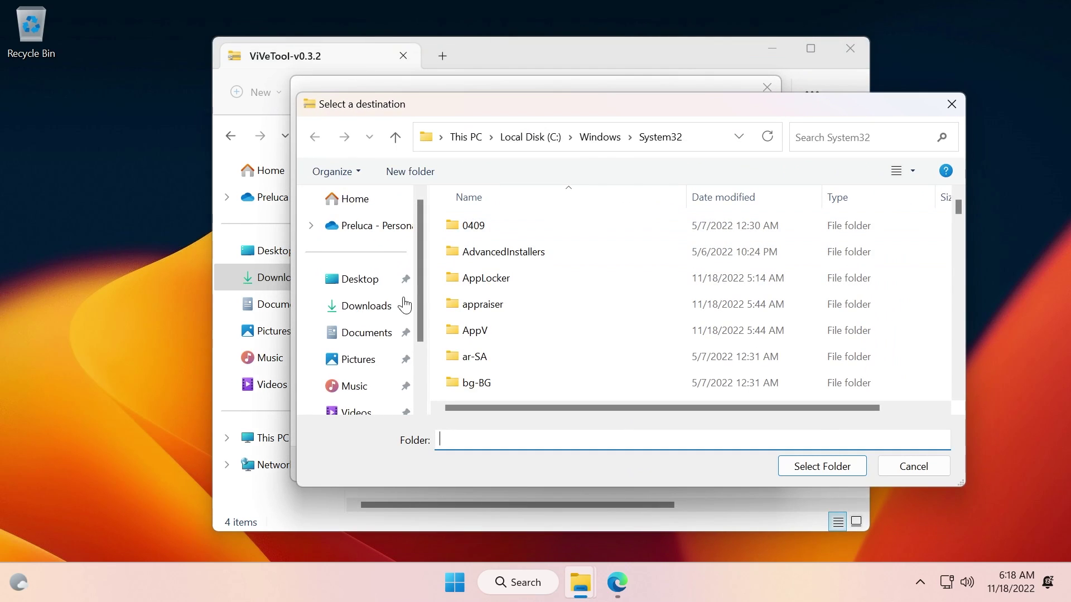
scroll(402, 303, "down", 3)
left_click(357, 333)
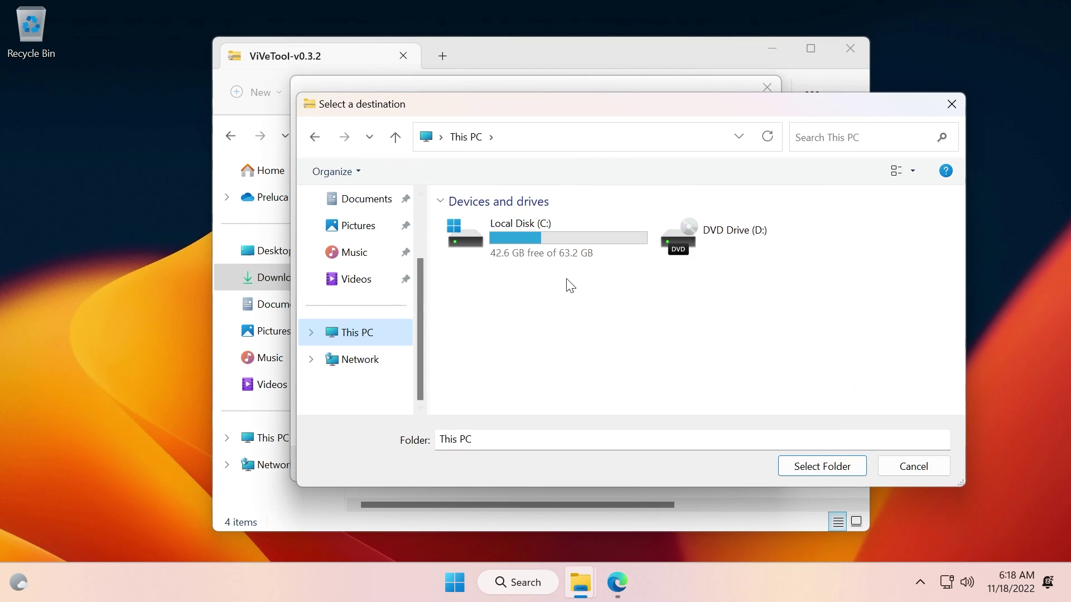
double_click(541, 242)
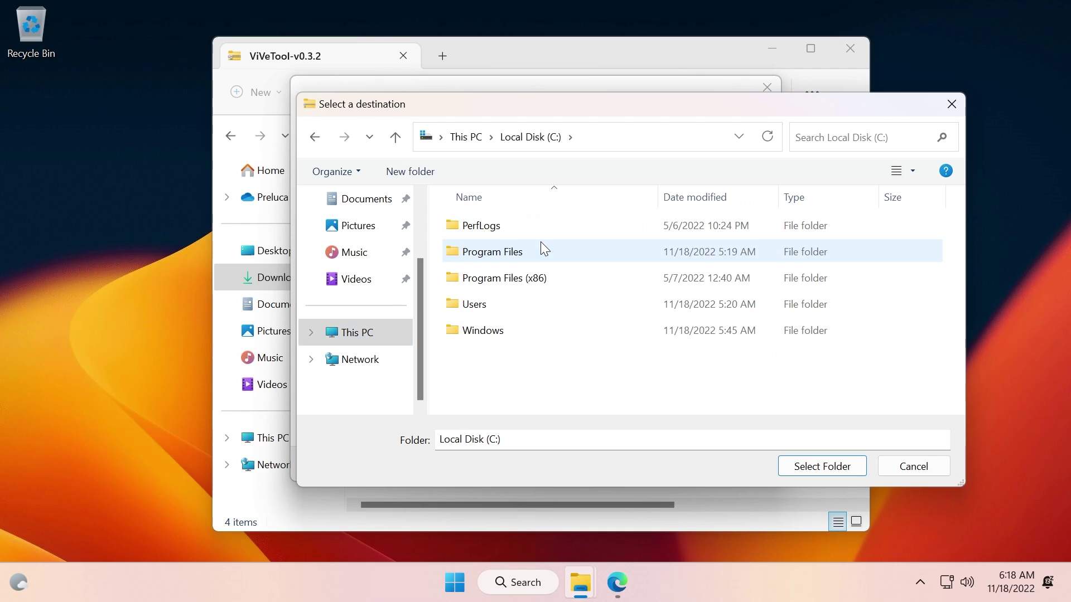
double_click(514, 330)
scroll(545, 263, "down", 5)
scroll(545, 262, "down", 11)
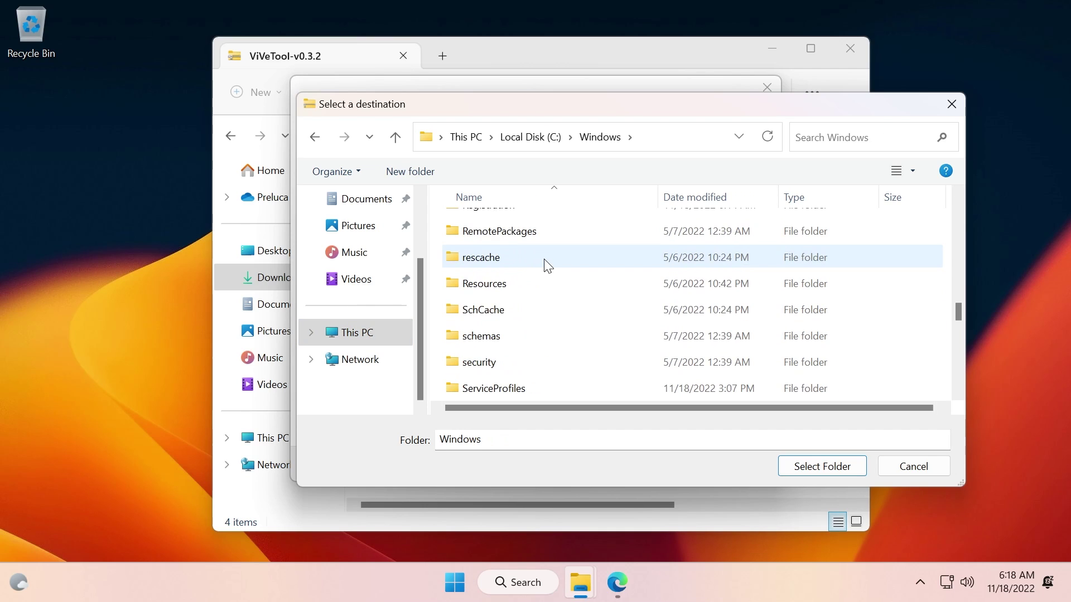
scroll(535, 301, "up", 3)
left_click(531, 302)
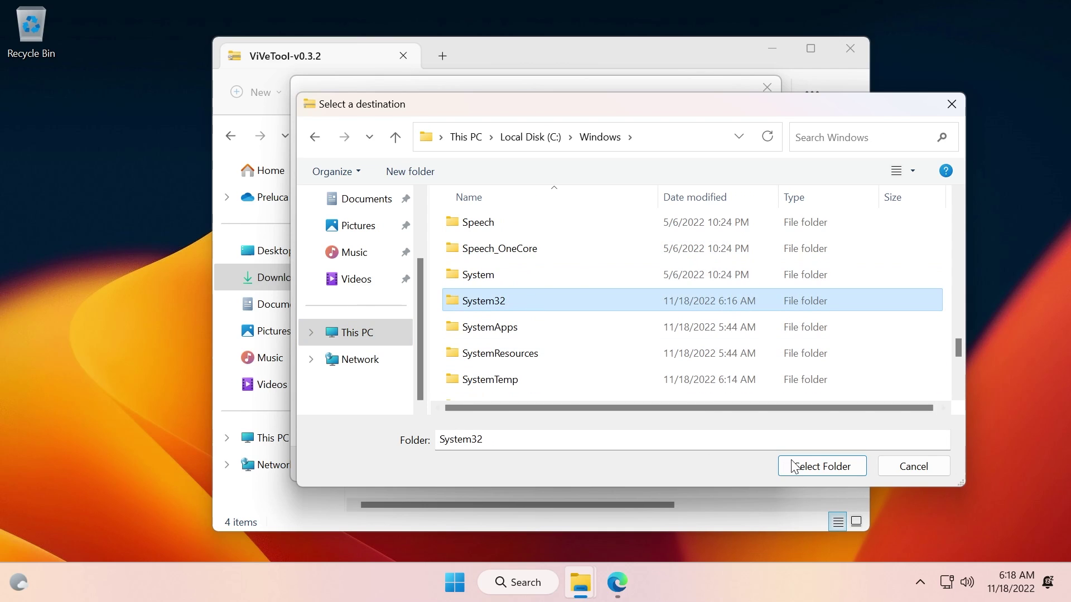
left_click(809, 464)
Extract the files into System32, replacing existing copies and approving each administrator prompt
left_click(689, 464)
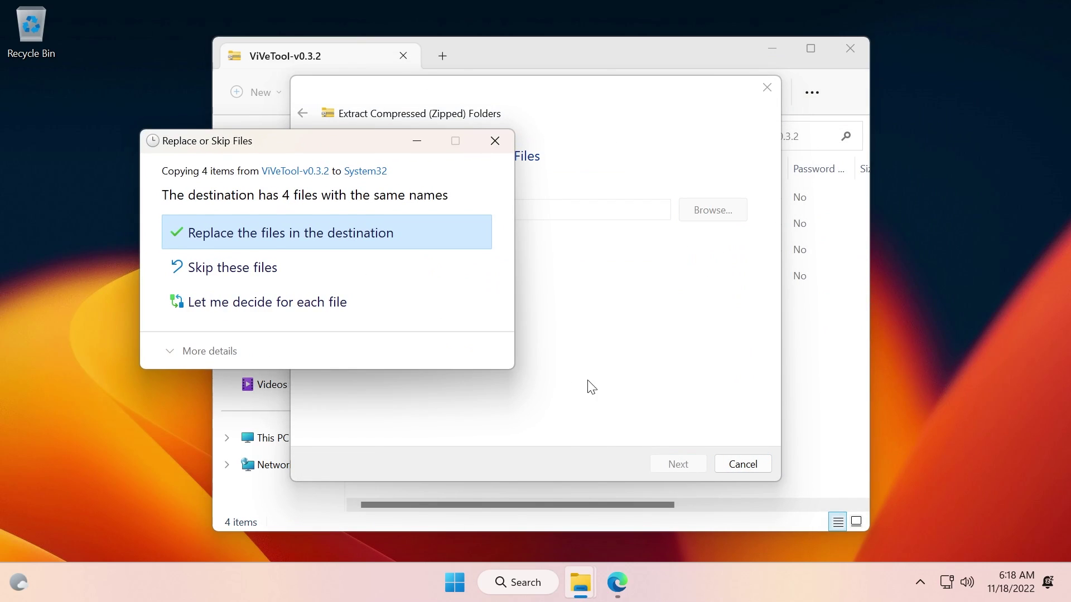
left_click(270, 234)
left_click(276, 270)
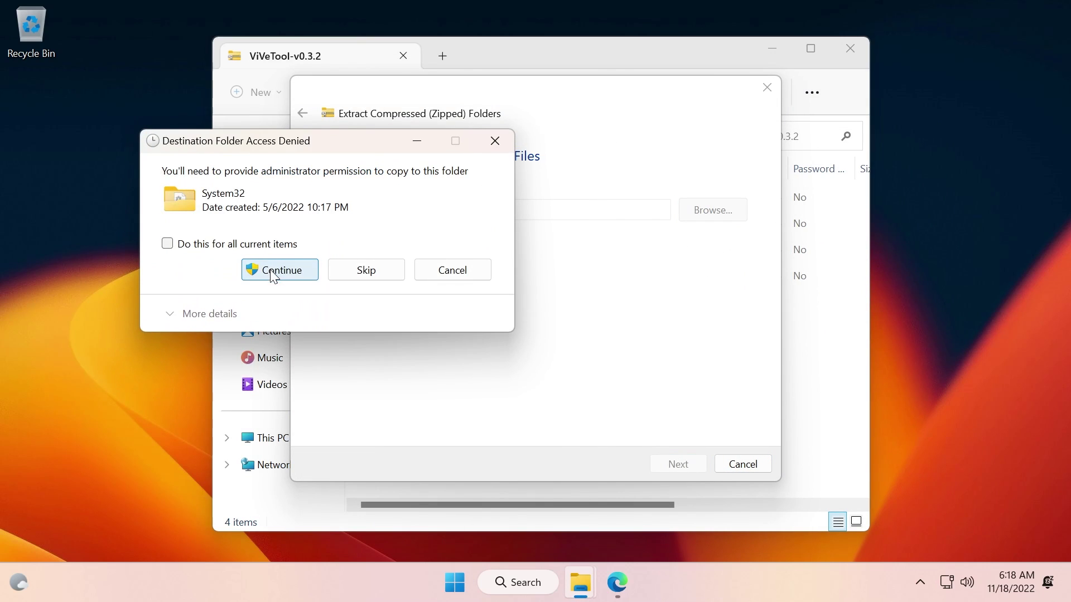
left_click(280, 271)
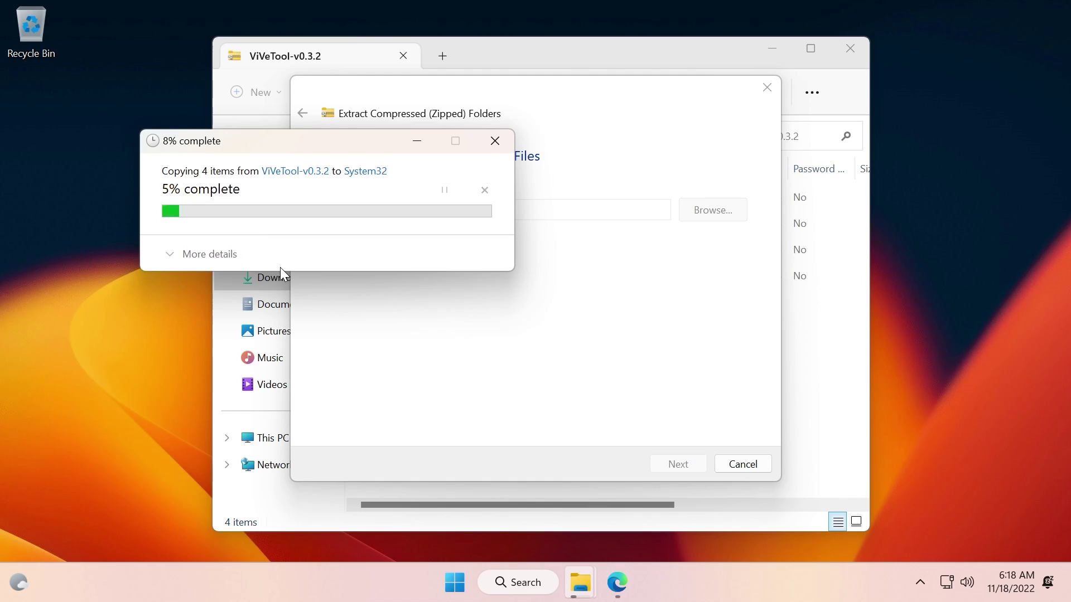
left_click(281, 270)
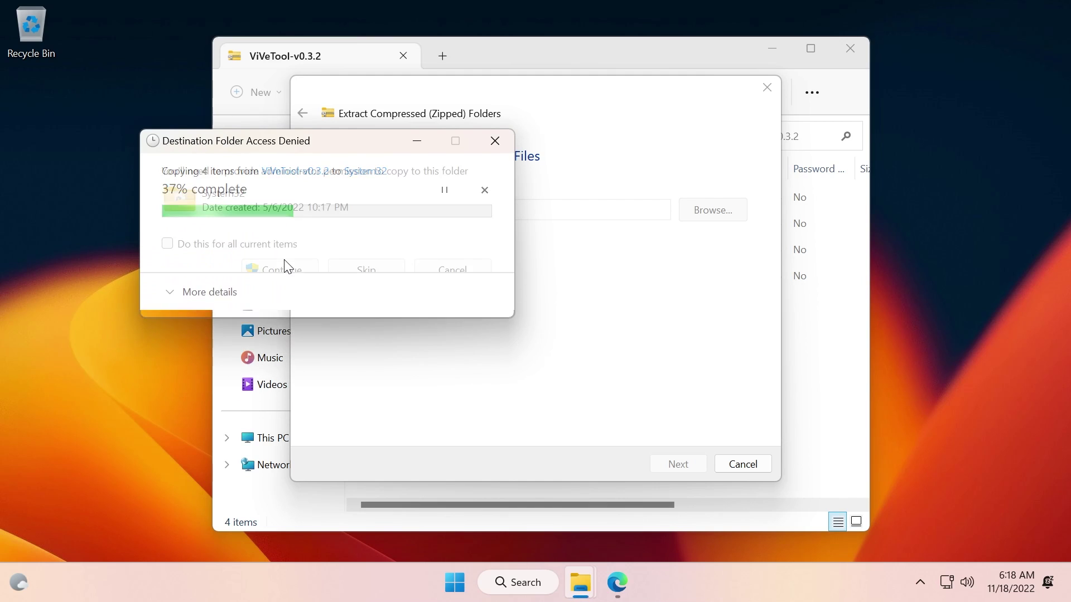
left_click(282, 270)
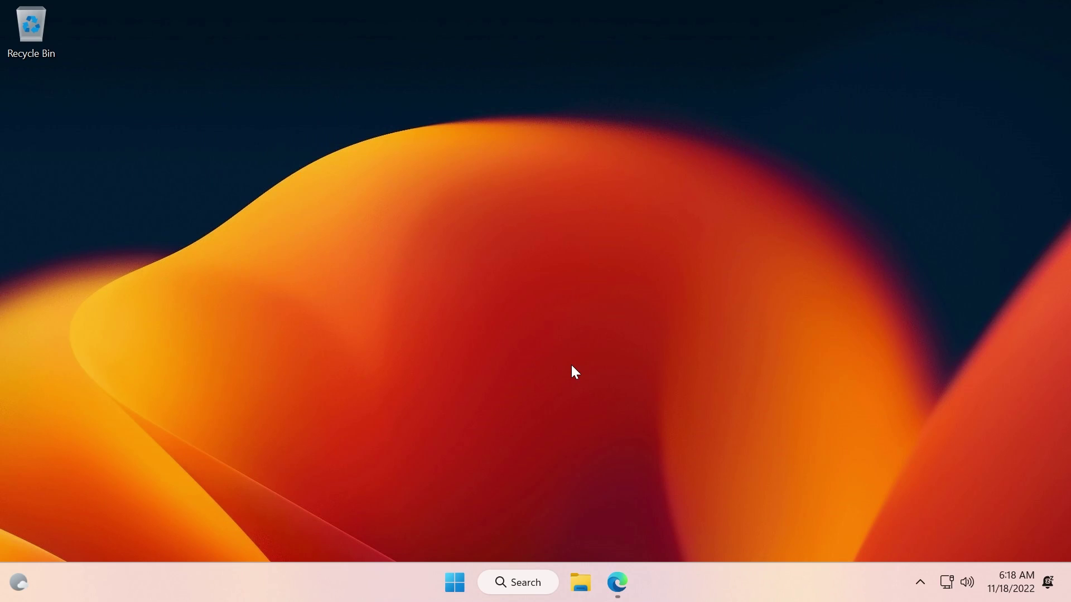
Run vivetool /enable /id:39281392 in an administrator Command Prompt, then close the window
key("super")
type("cmd")
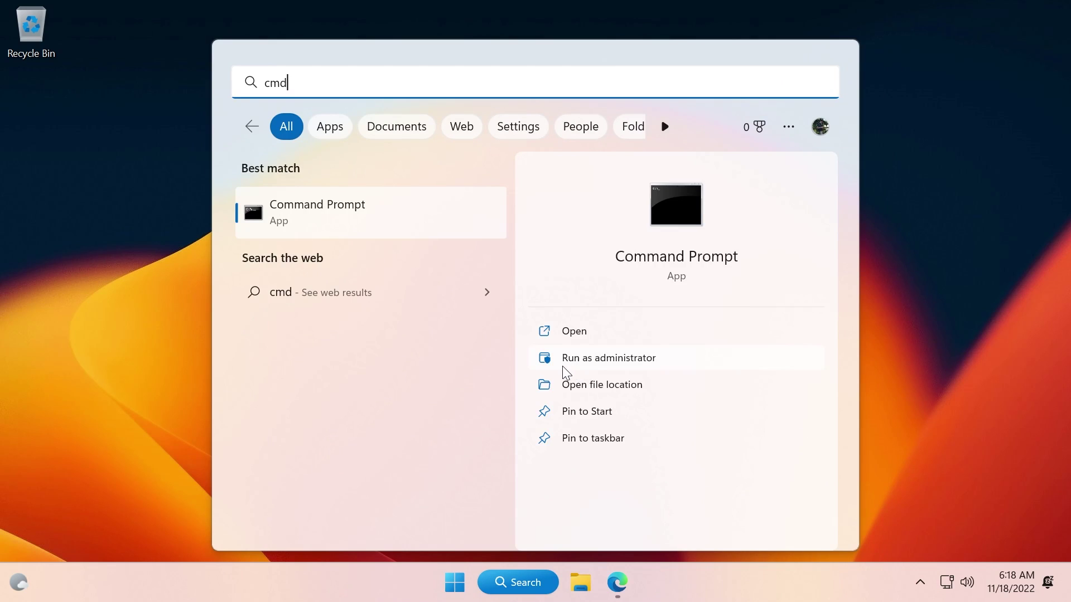
left_click(608, 360)
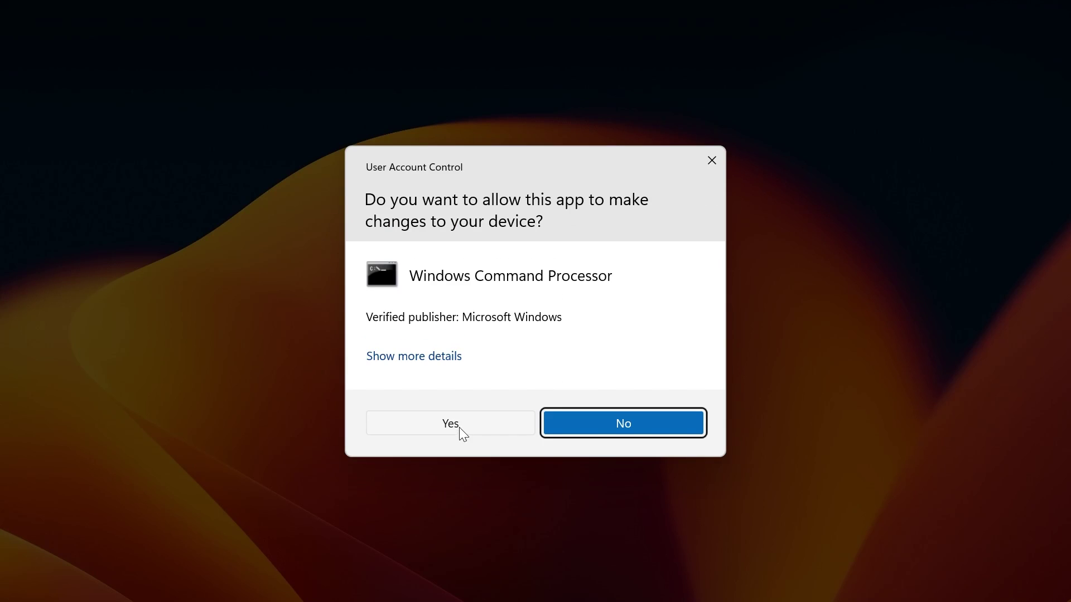
left_click(461, 423)
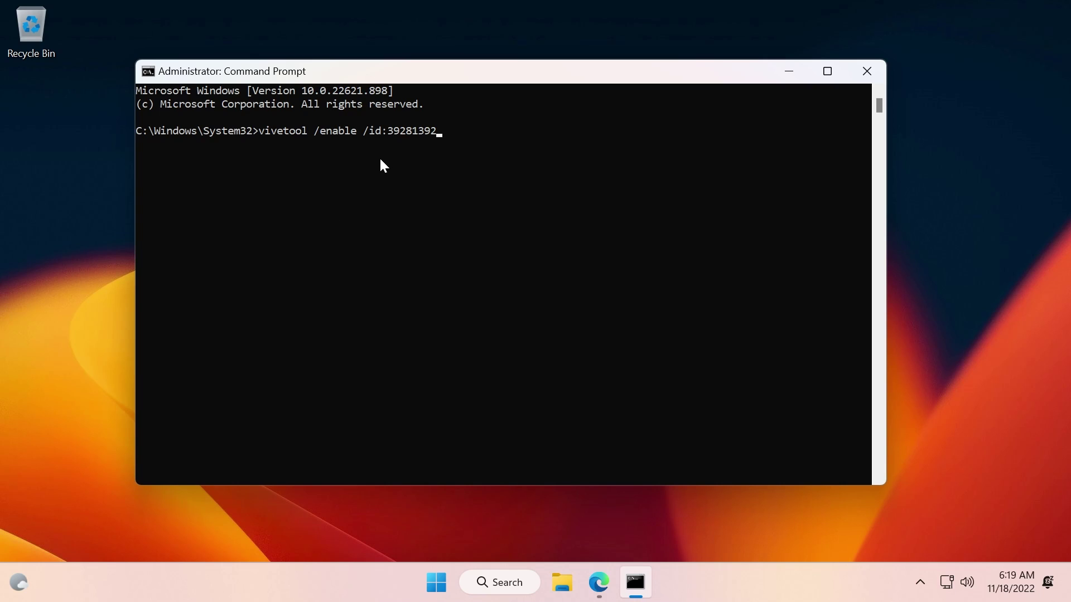
key("Return")
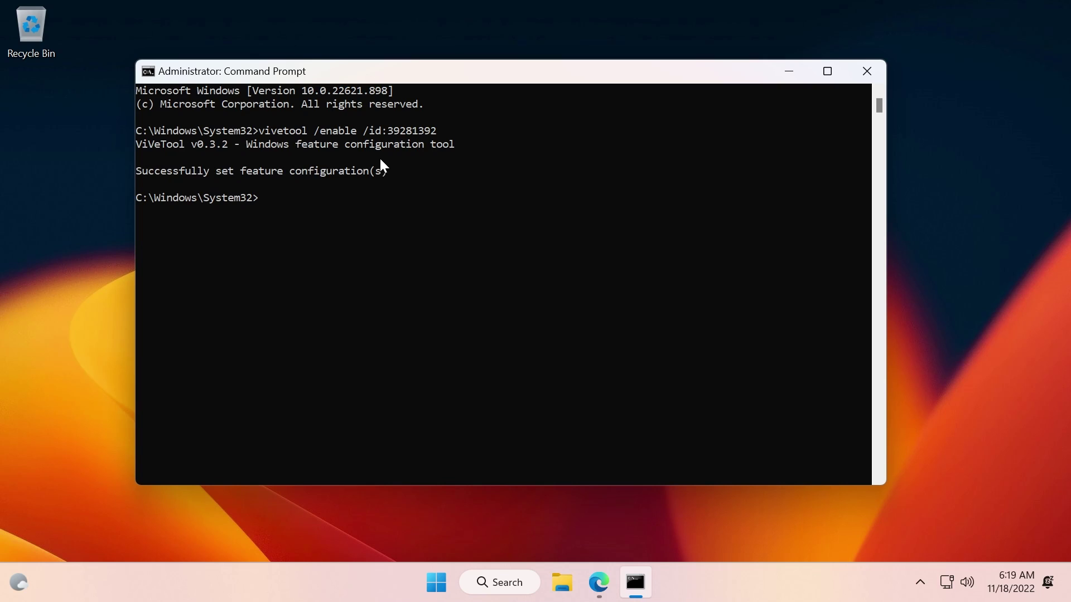
left_click(867, 71)
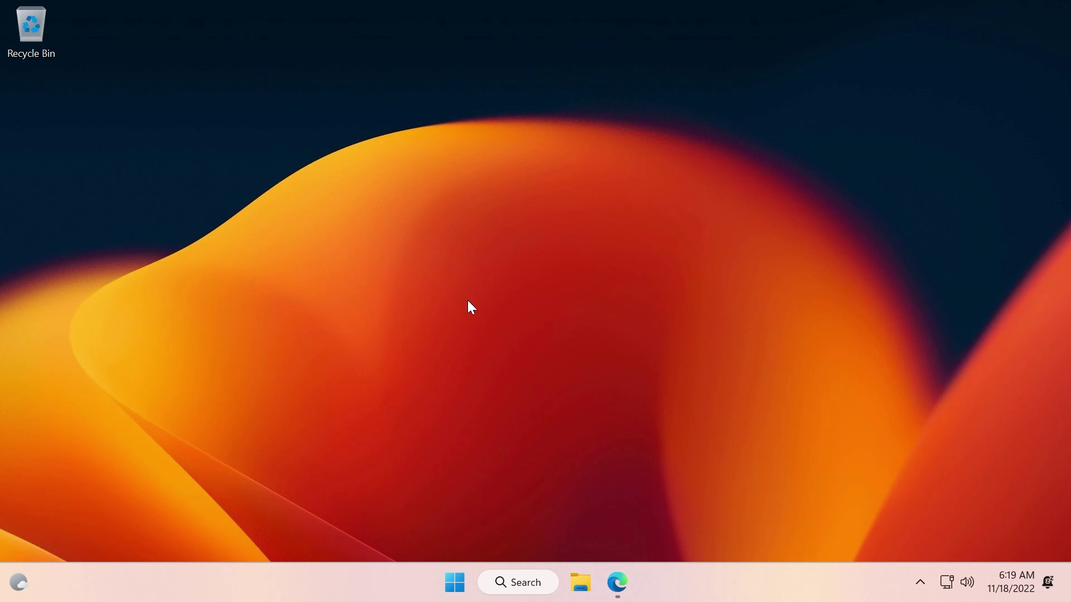
Open and close Settings, then search This PC in File Explorer for 'syste'
key("super+i")
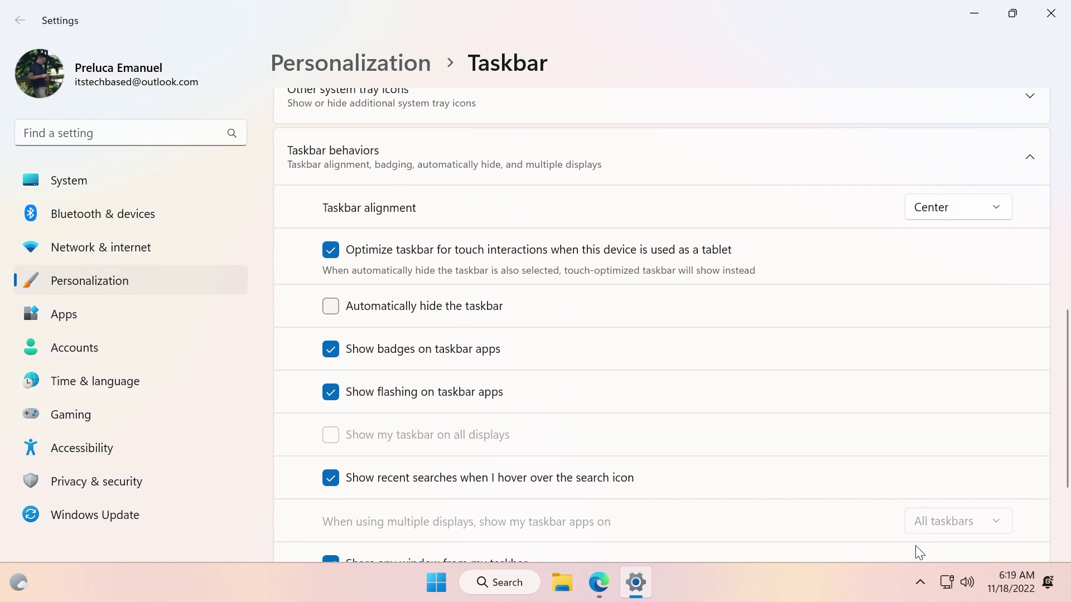
key("alt+F4")
left_click(581, 583)
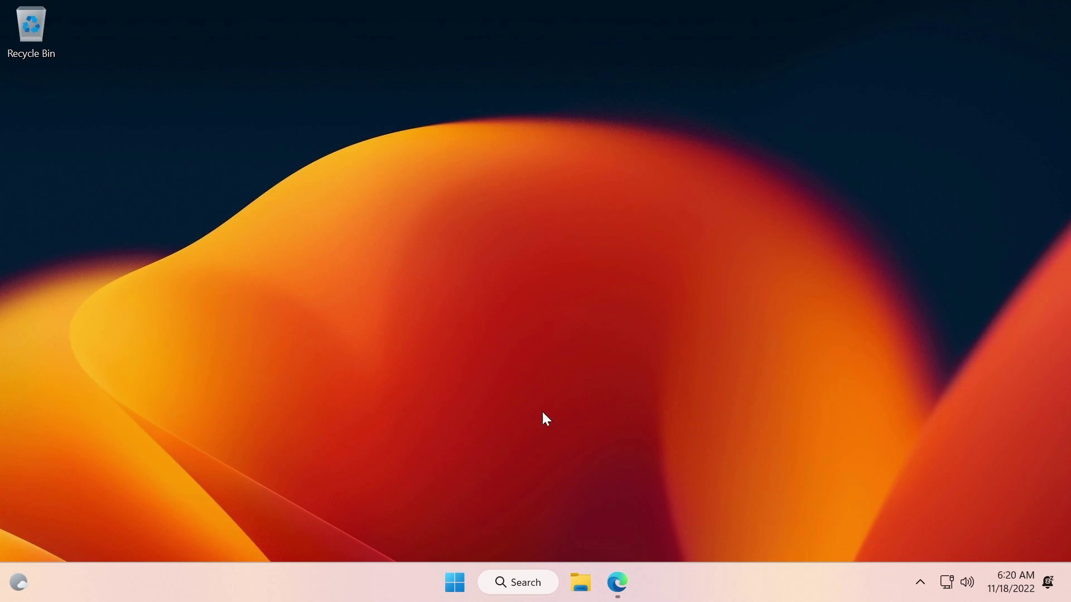
left_click(273, 437)
key("ctrl+e")
type("syste")
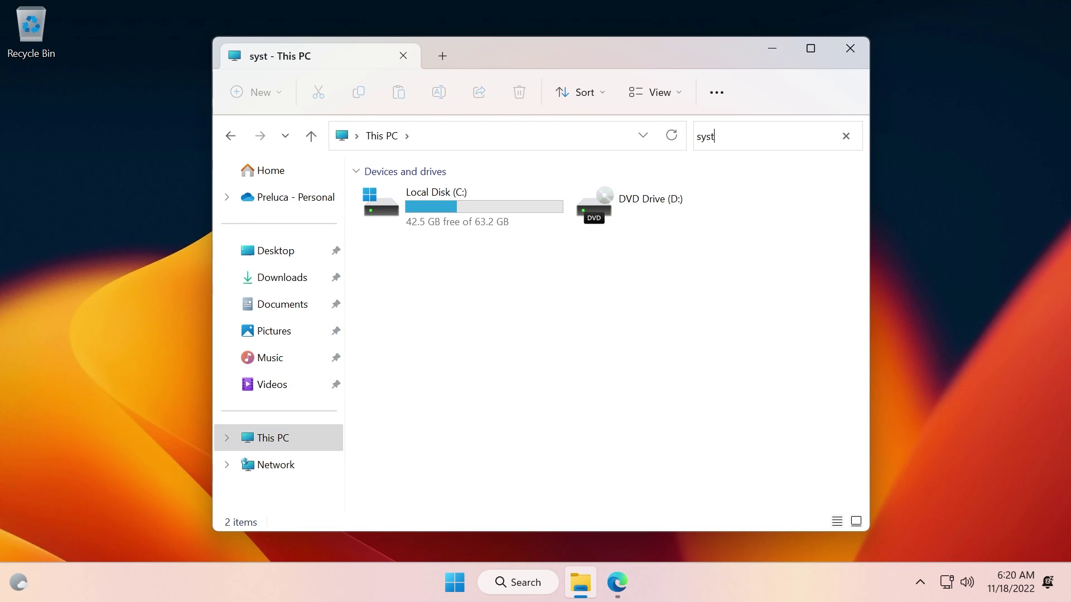
Open Settings' System > Power > Energy recommendations page, then close Settings
left_click(851, 50)
key("super")
type("settings")
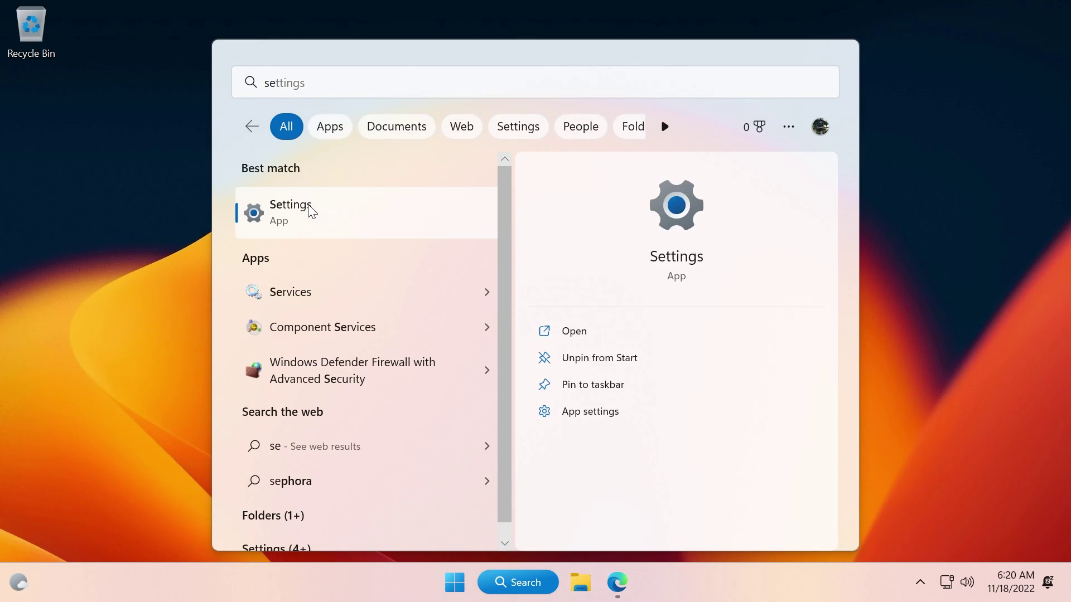
left_click(309, 210)
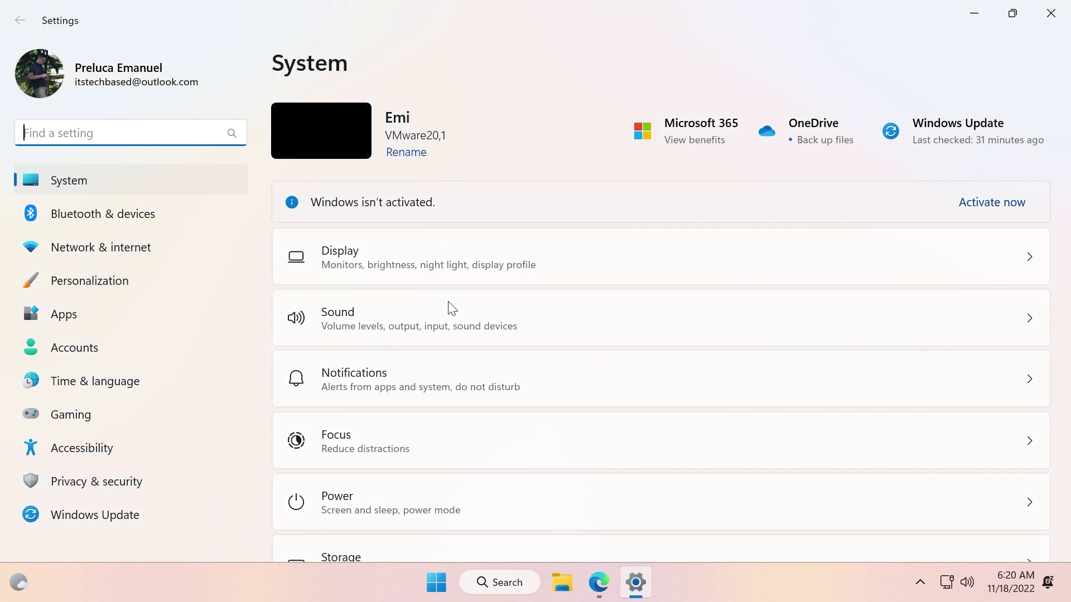
scroll(377, 320, "down", 3)
left_click(373, 314)
left_click(394, 223)
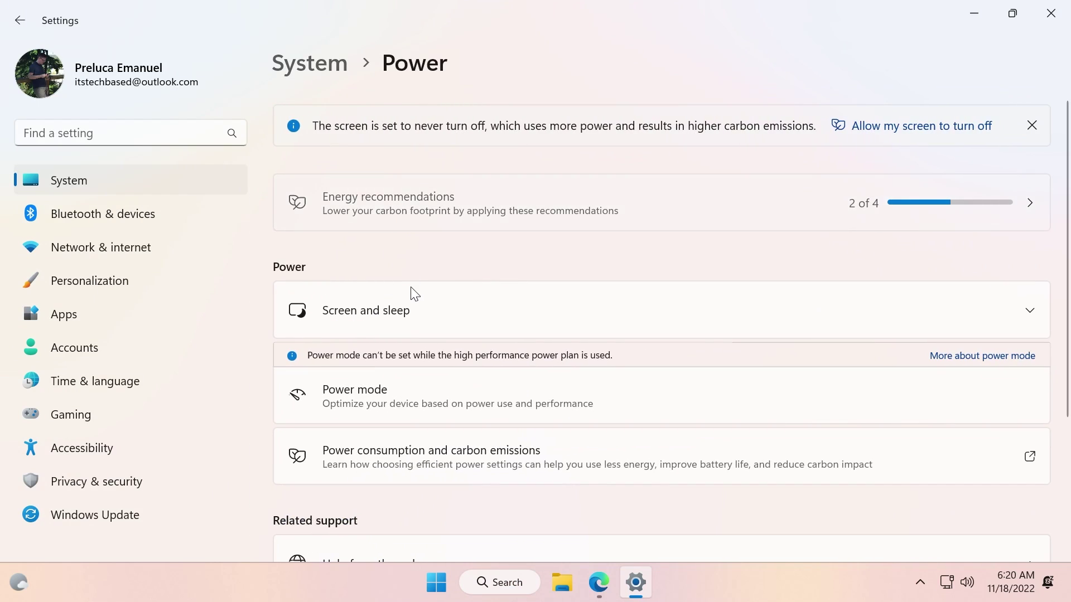
left_click(1050, 13)
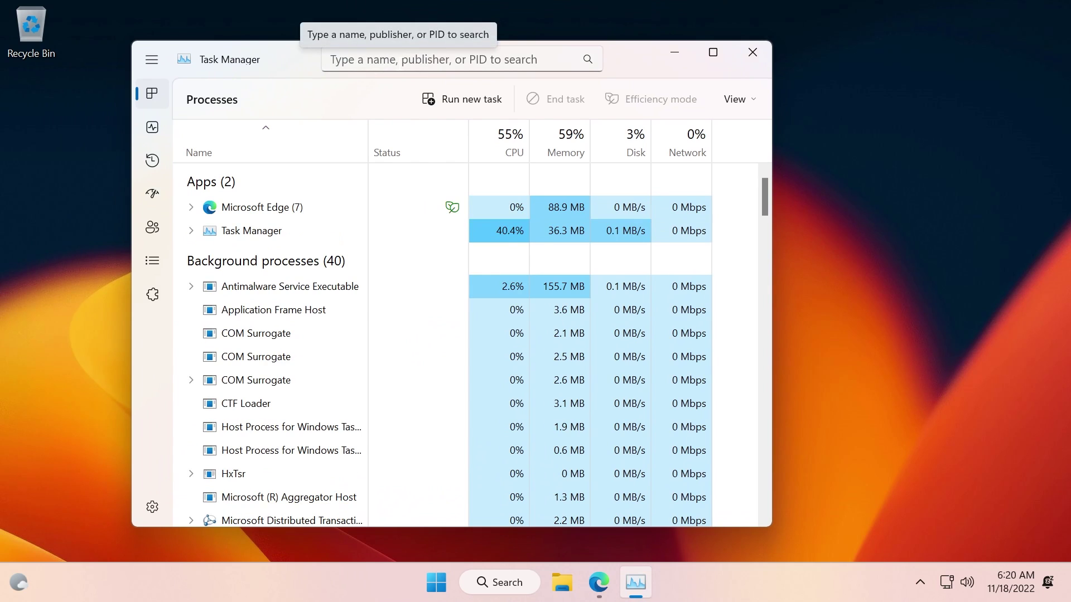
View Task Manager's own settings page, then close Task Manager
left_click(151, 508)
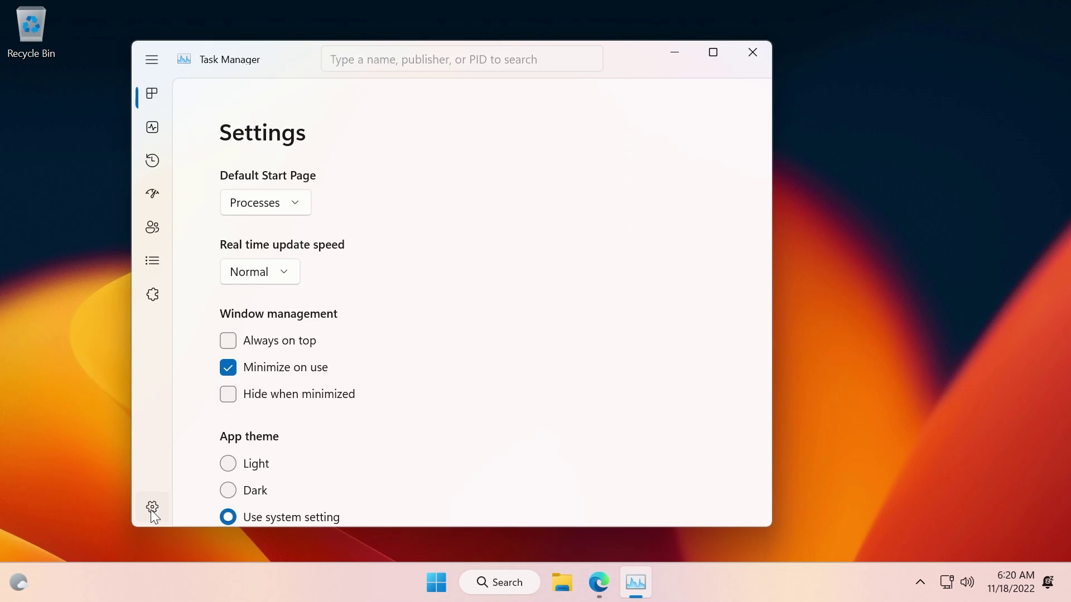
scroll(394, 354, "down", 3)
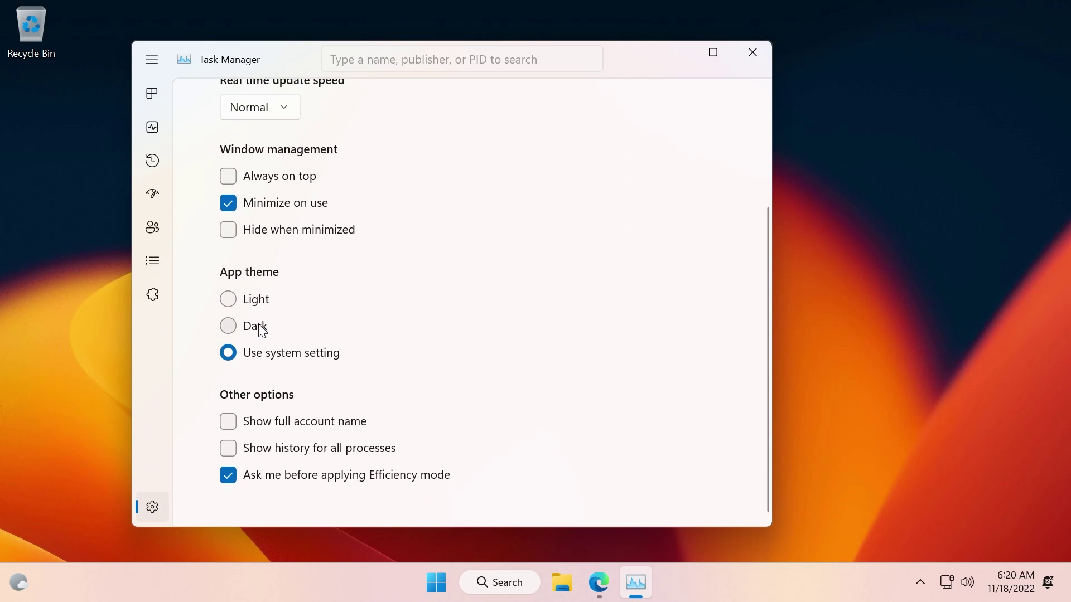
key("alt+F4")
right_click(701, 585)
left_click(732, 552)
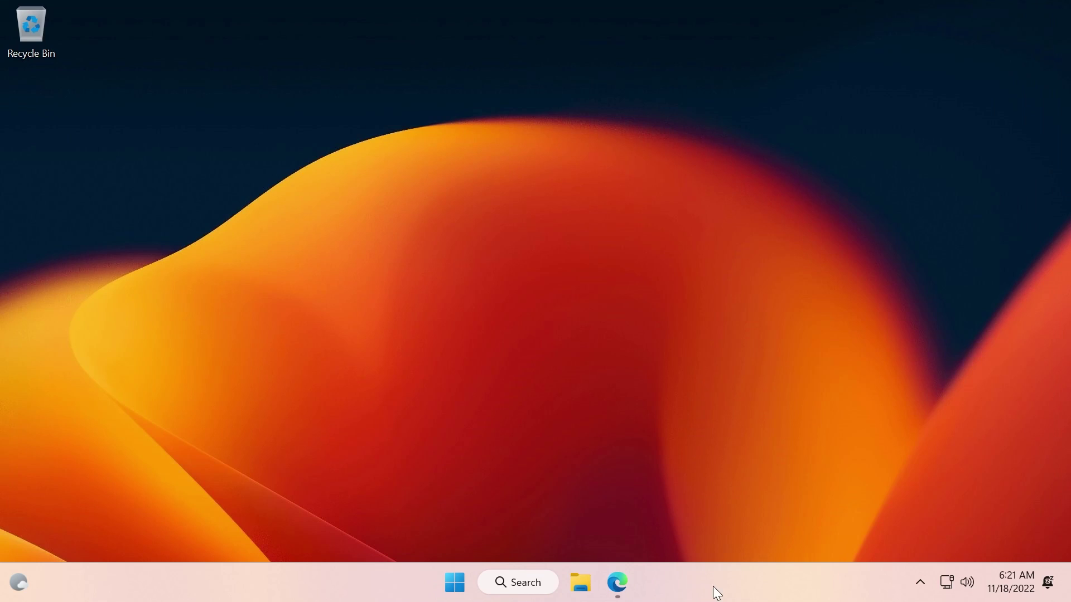
scroll(578, 341, "down", 4)
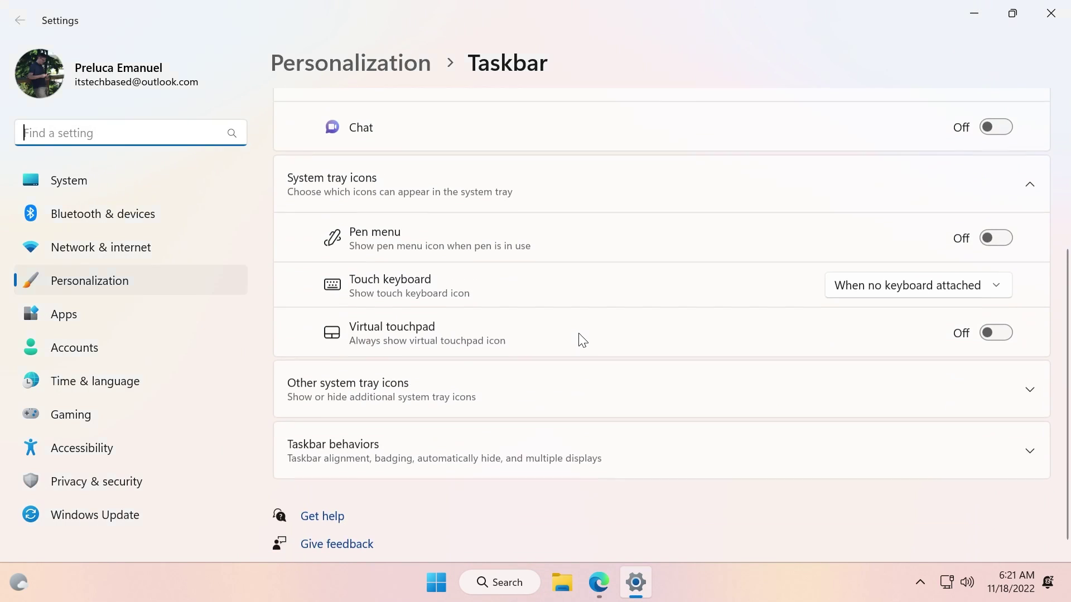
left_click(906, 280)
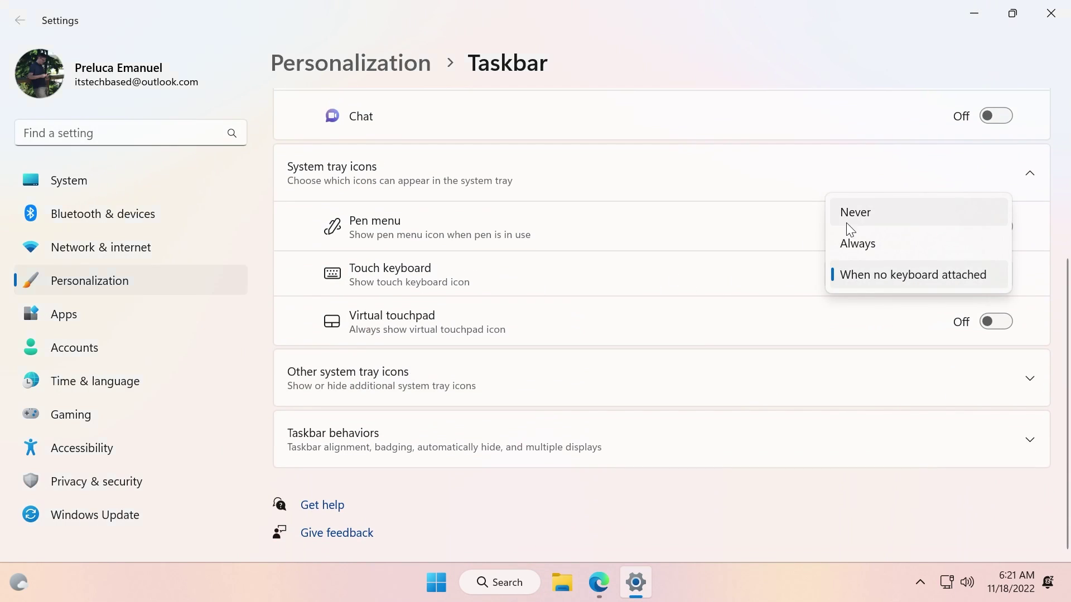
left_click(943, 276)
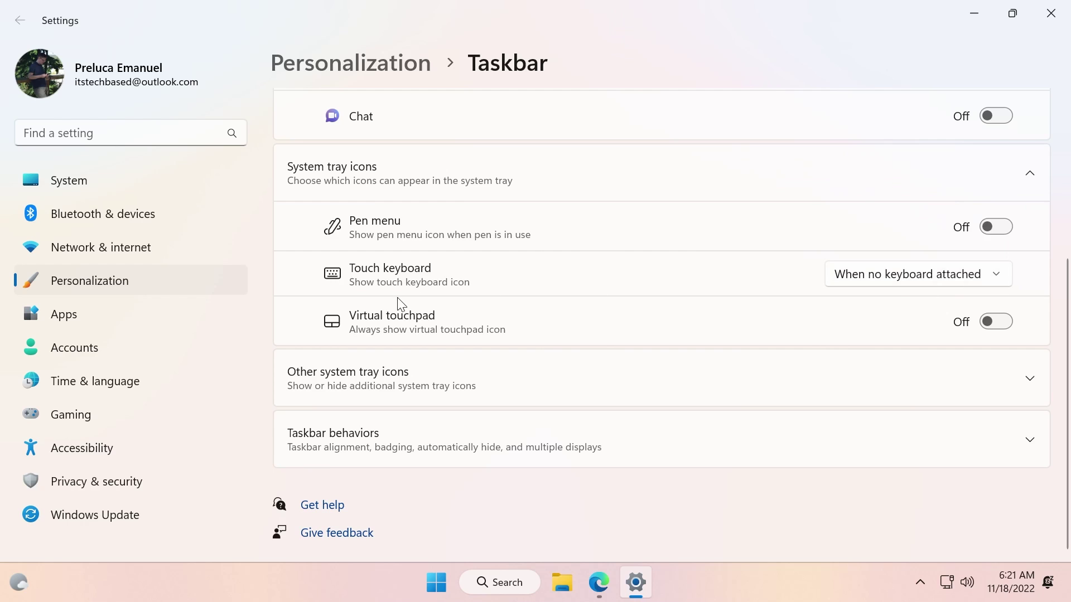
left_click(1051, 26)
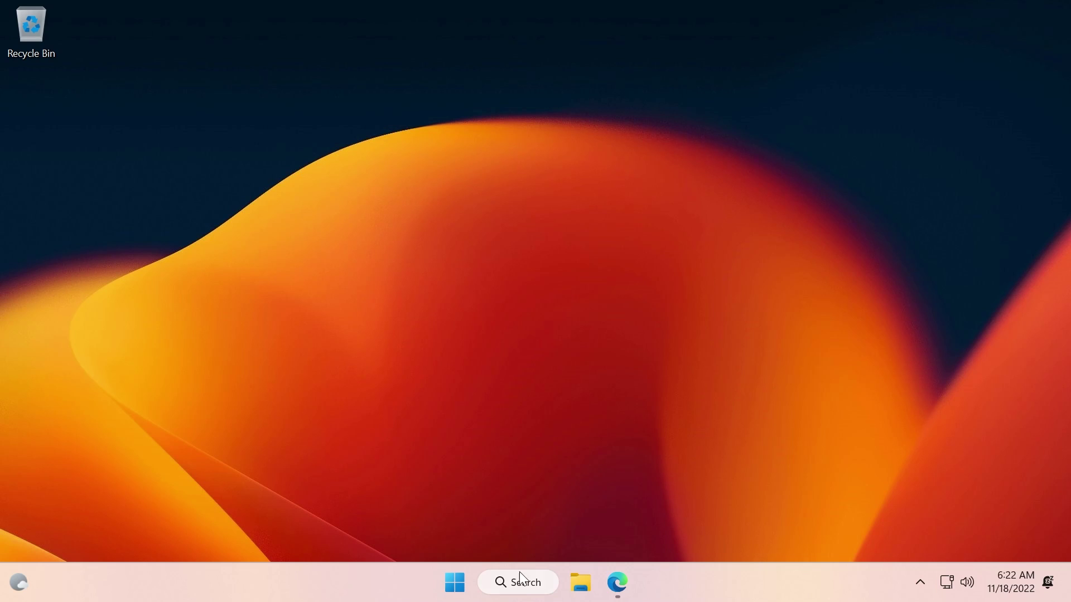
Open Settings with Win+I, landing on the System page that shows Windows isn't activated
key("super+i")
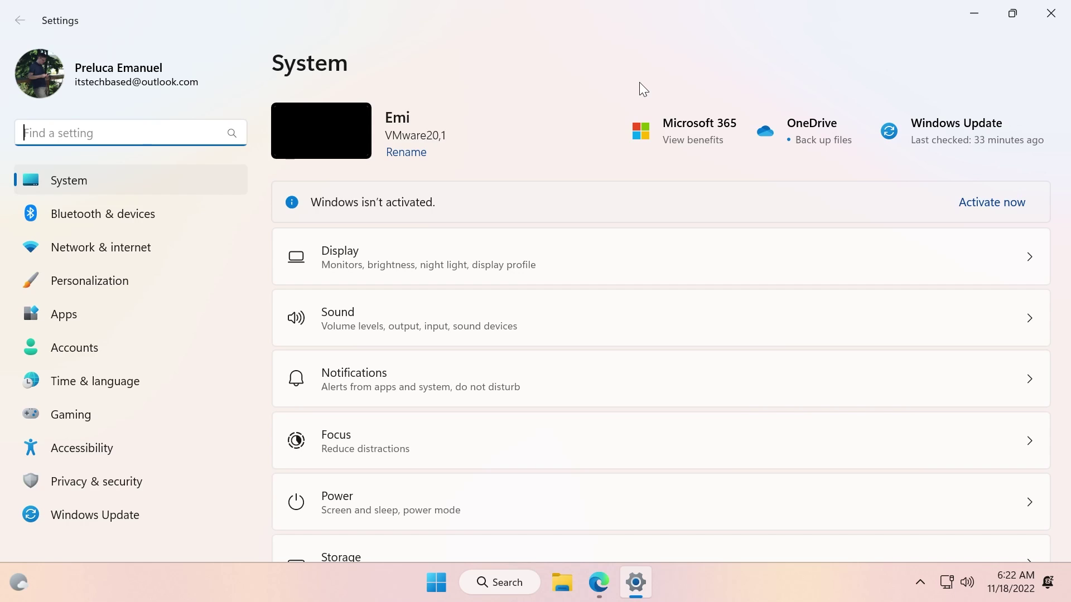
Visit the Accounts page in Settings, then close the Settings window with Alt+F4
left_click(62, 349)
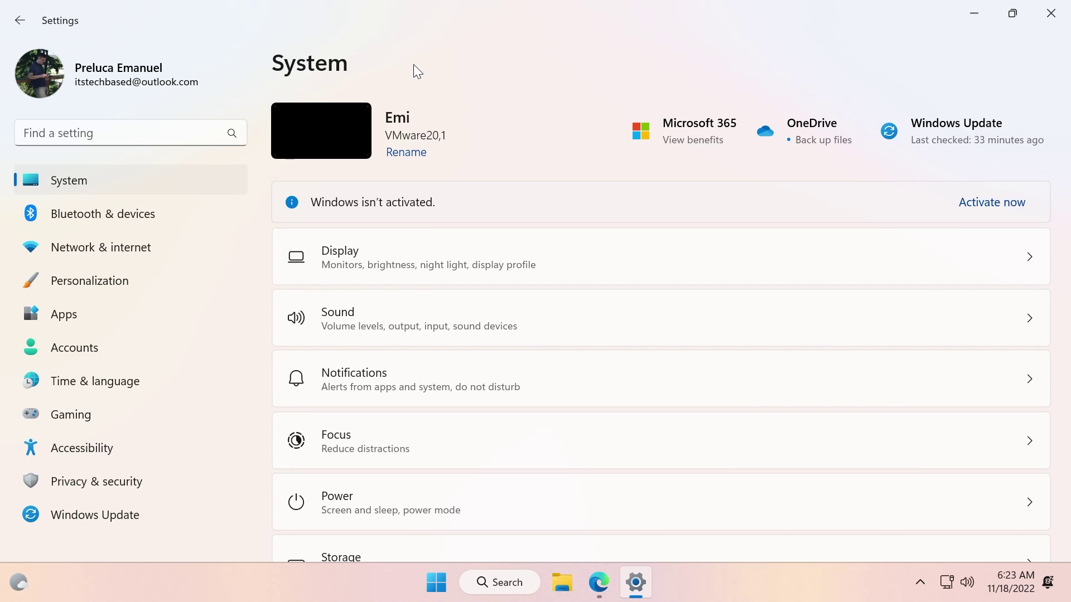
key("alt+F4")
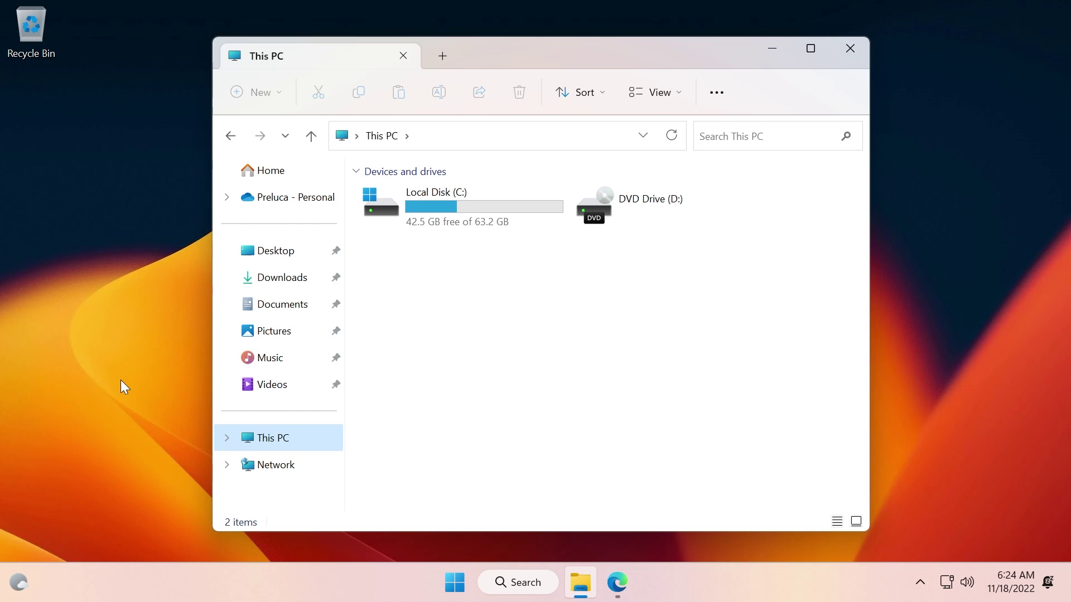
Close the This PC window and open Task Manager on its Processes list with Ctrl+Shift+Esc
key("alt+F4")
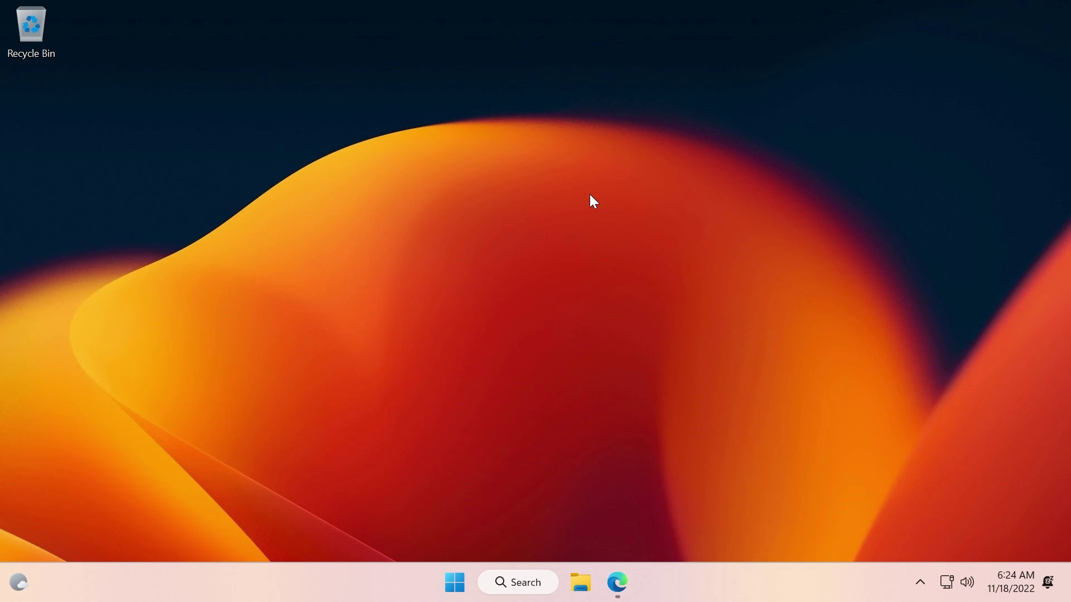
key("ctrl+shift+Escape")
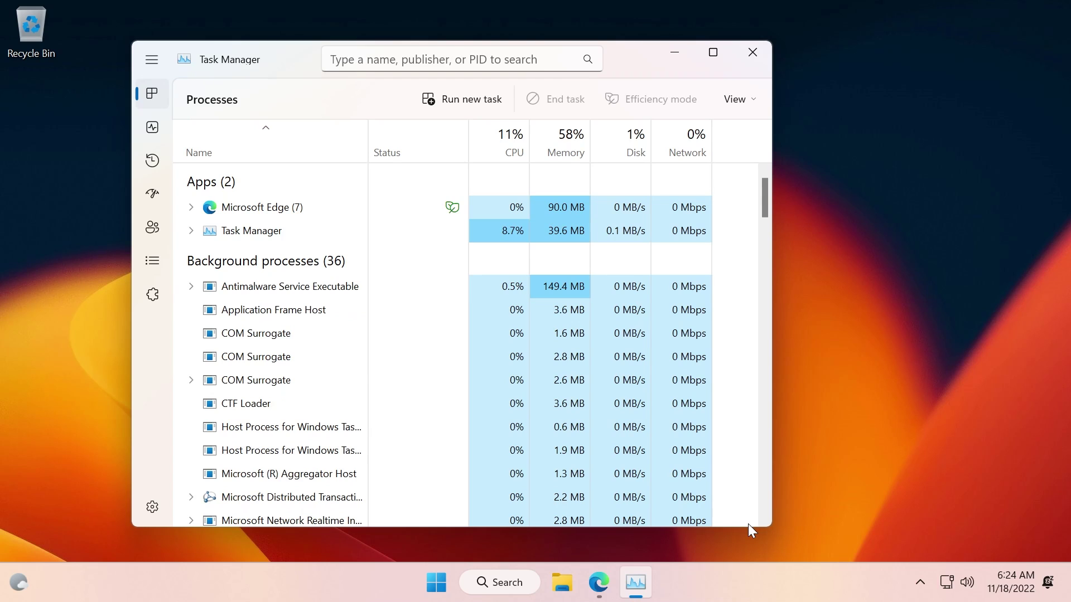
Close Task Manager with Alt+F4, leaving the empty desktop and taskbar
key("alt+F4")
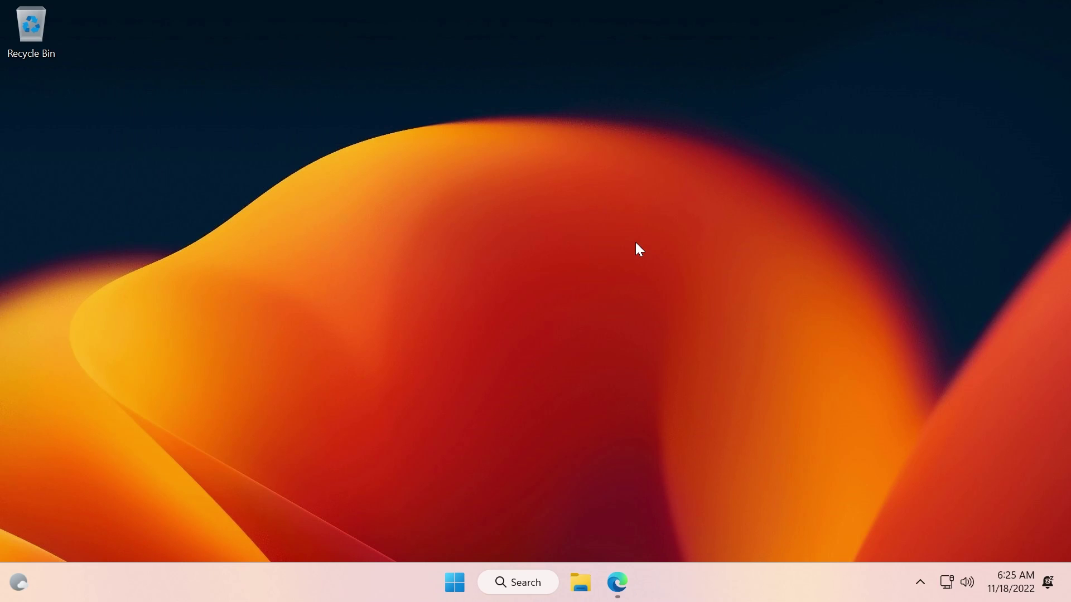